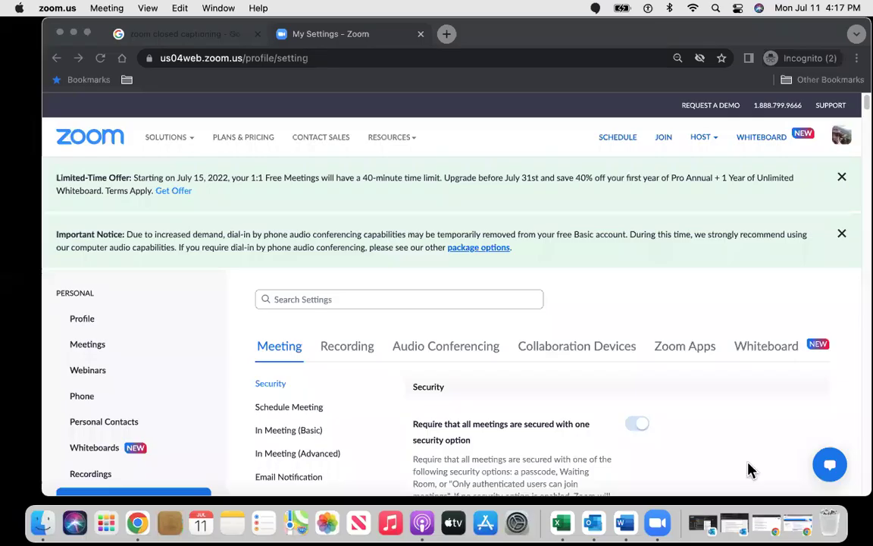
Bring Chrome forward and jump to the In Meeting (Advanced) settings section.
{"action": "left_click", "coordinate": [112, 300]}
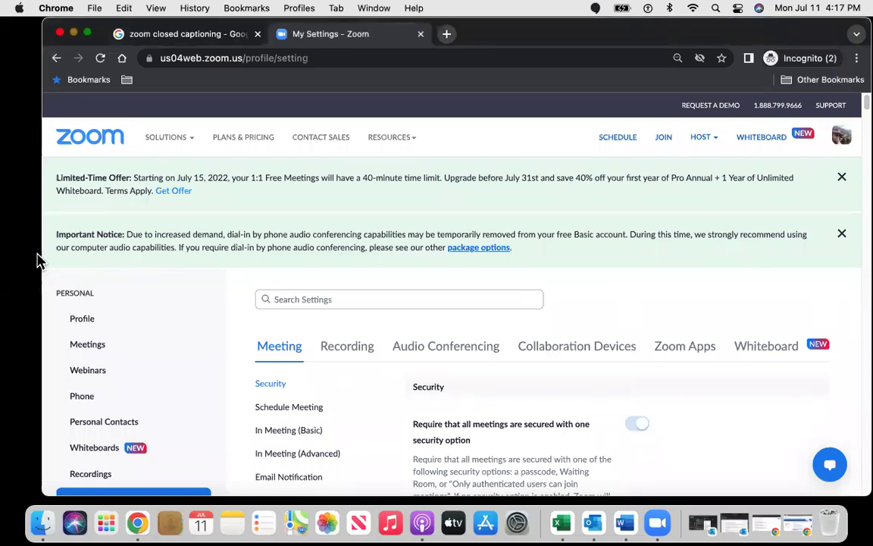
{"action": "scroll", "coordinate": [127, 347], "scroll_direction": "down", "scroll_amount": 1}
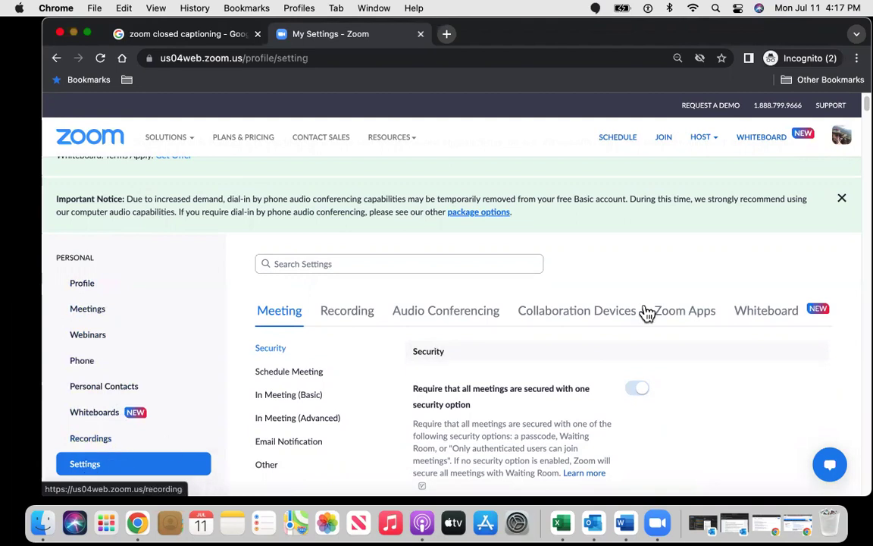
{"action": "scroll", "coordinate": [369, 280], "scroll_direction": "down", "scroll_amount": 5}
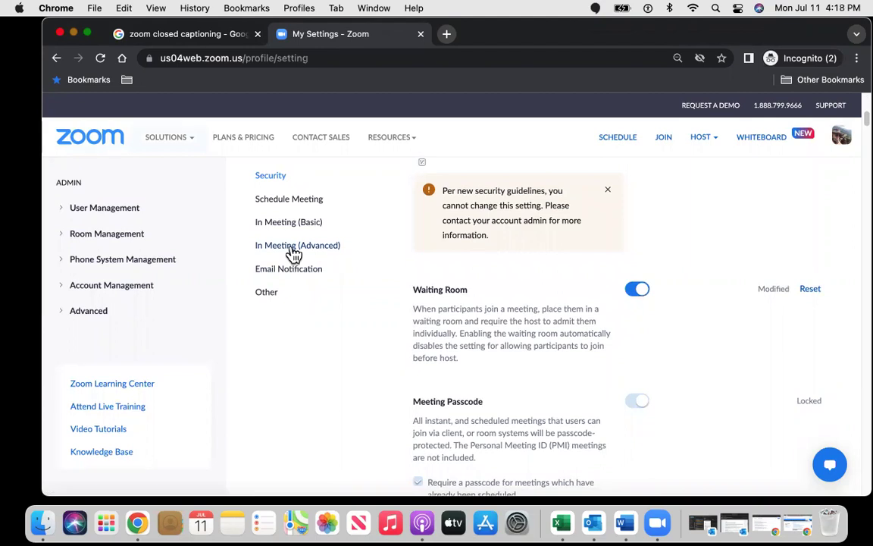
{"action": "left_click", "coordinate": [292, 250]}
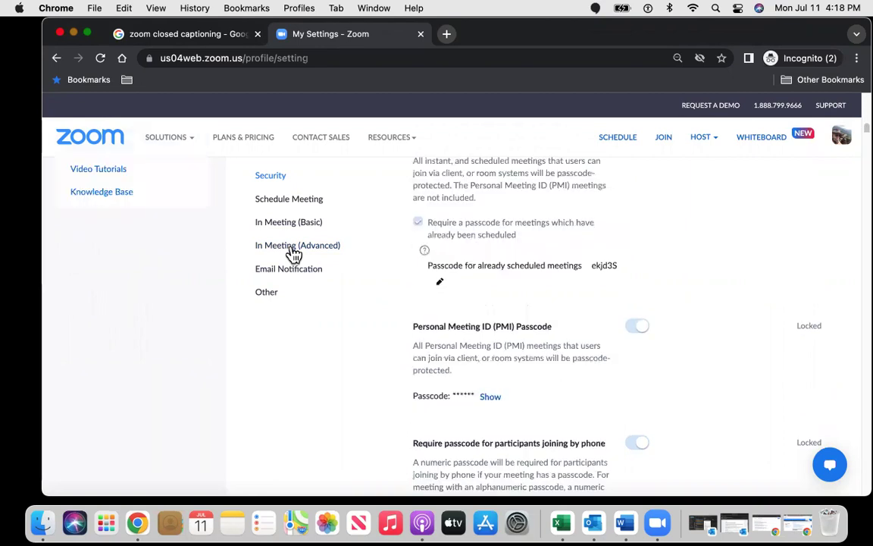
Verify Manual captions, Automated captions, Full transcript and Save Captions toggles are on, checking the Automated captions info.
{"action": "scroll", "coordinate": [514, 307], "scroll_direction": "down", "scroll_amount": 10}
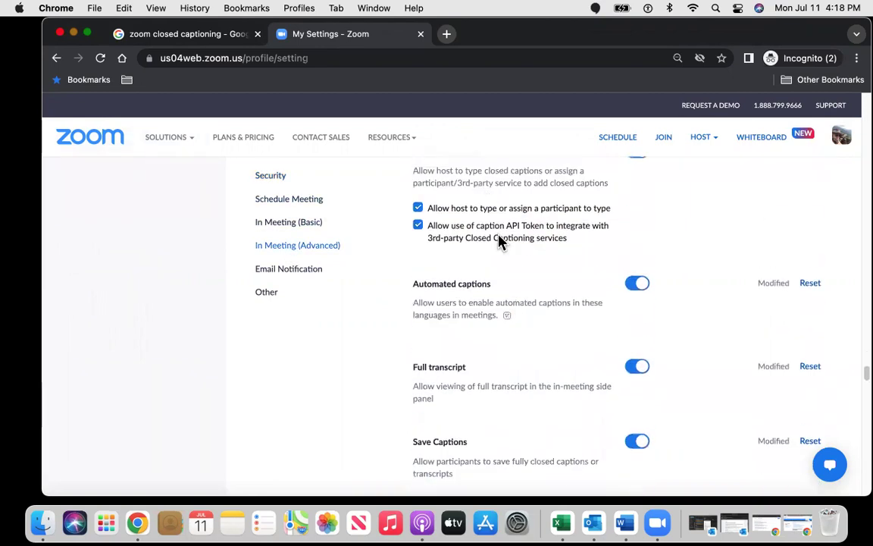
{"action": "scroll", "coordinate": [497, 239], "scroll_direction": "up", "scroll_amount": 2}
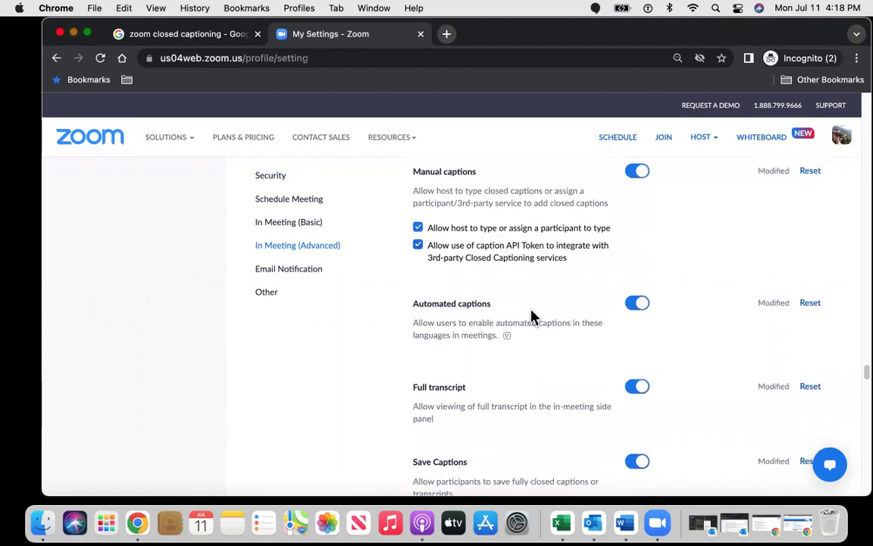
{"action": "scroll", "coordinate": [532, 317], "scroll_direction": "down", "scroll_amount": 1}
{"action": "scroll", "coordinate": [500, 379], "scroll_direction": "down", "scroll_amount": 1}
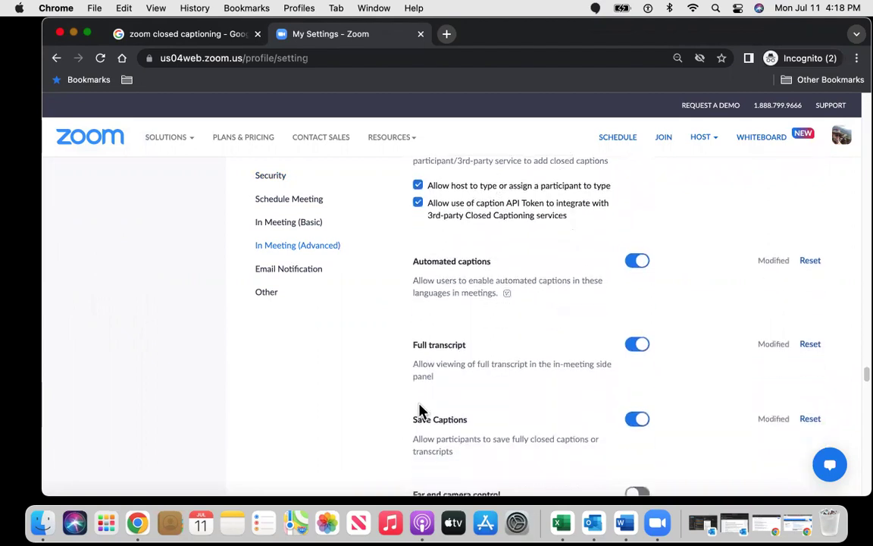
{"action": "scroll", "coordinate": [574, 319], "scroll_direction": "up", "scroll_amount": 2}
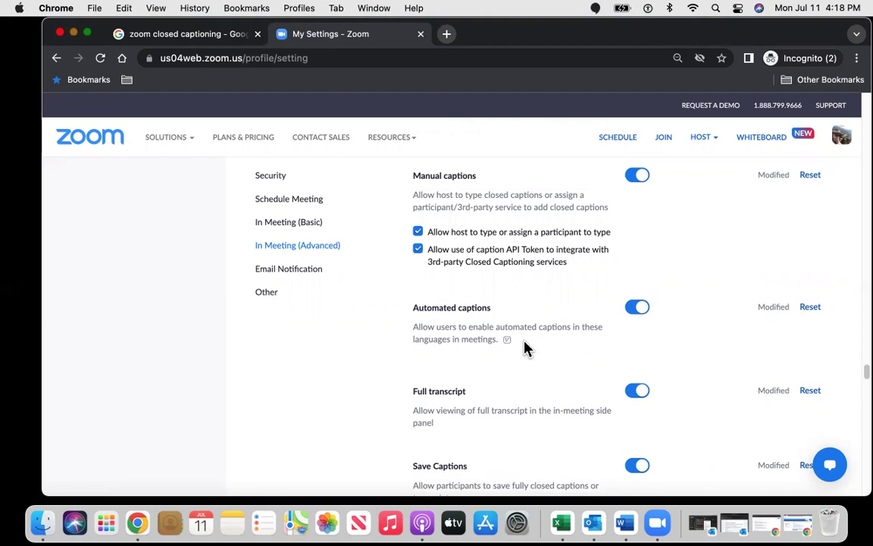
{"action": "mouse_move", "coordinate": [507, 349]}
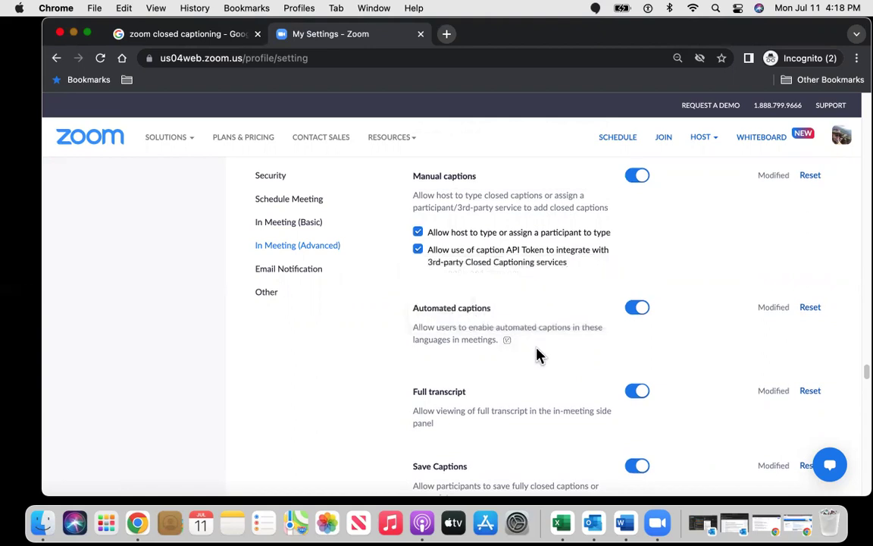
{"action": "scroll", "coordinate": [538, 352], "scroll_direction": "up", "scroll_amount": 2}
{"action": "mouse_move", "coordinate": [389, 137]}
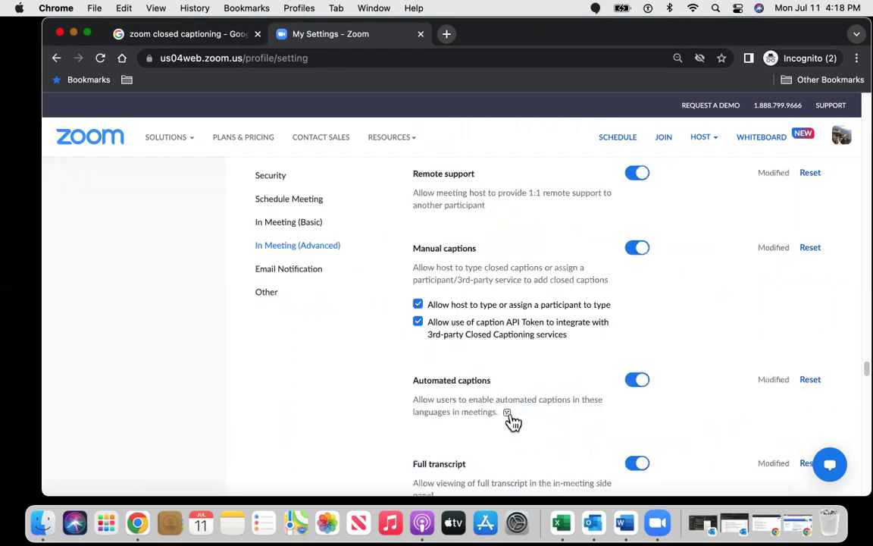
{"action": "mouse_move", "coordinate": [510, 416]}
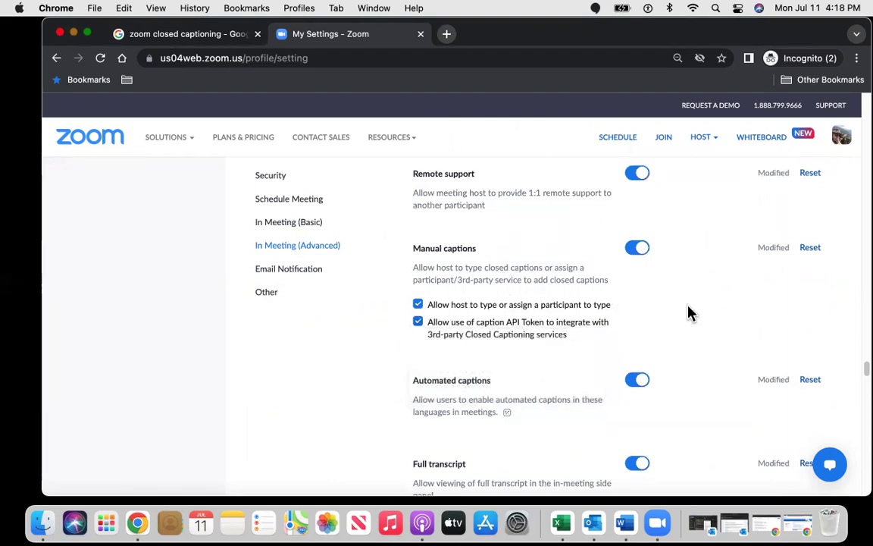
{"action": "scroll", "coordinate": [691, 326], "scroll_direction": "down", "scroll_amount": 3}
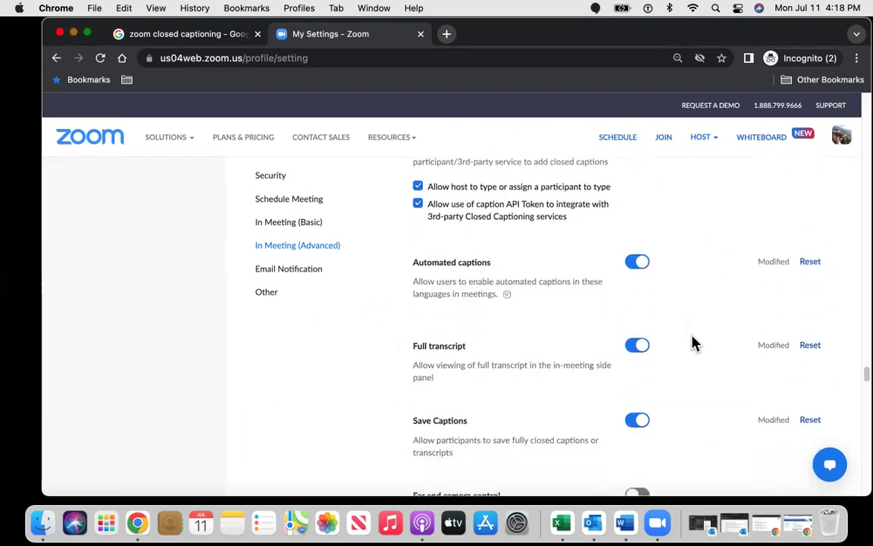
{"action": "scroll", "coordinate": [689, 341], "scroll_direction": "down", "scroll_amount": 3}
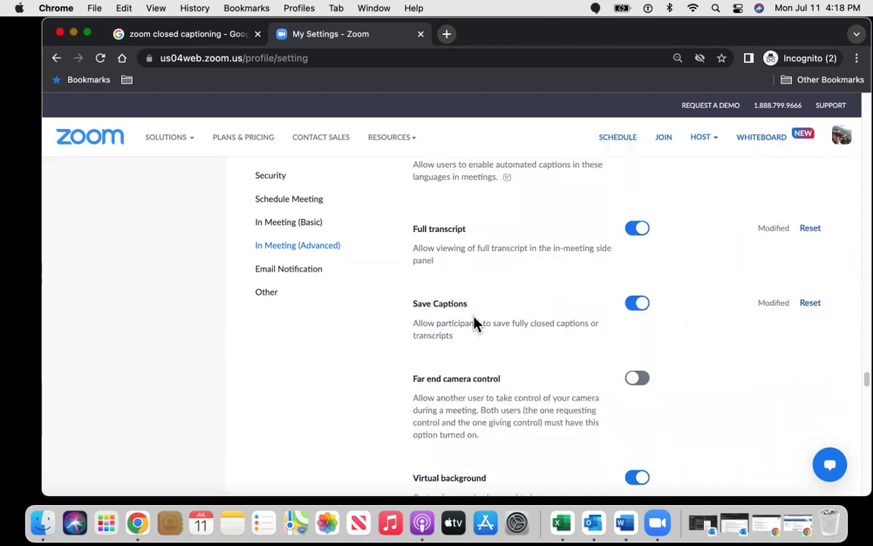
Highlight the Full transcript and Save Captions descriptions, then return to the 'zoom closed captioning' Google results.
{"action": "double_click", "coordinate": [460, 234]}
{"action": "mouse_move", "coordinate": [467, 306]}
{"action": "left_mouse_down"}
{"action": "mouse_move", "coordinate": [413, 306]}
{"action": "mouse_move", "coordinate": [441, 306]}
{"action": "mouse_move", "coordinate": [431, 298]}
{"action": "mouse_move", "coordinate": [482, 310]}
{"action": "left_mouse_up"}
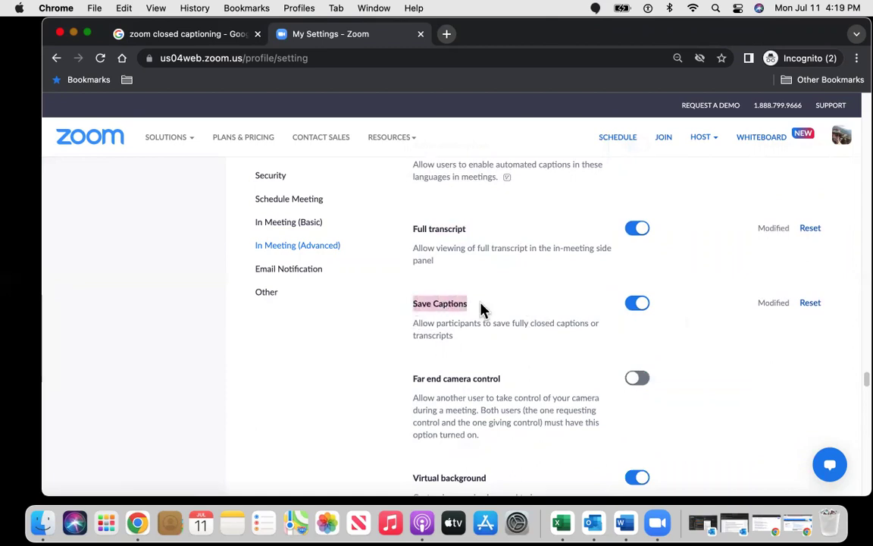
{"action": "left_click", "coordinate": [489, 324]}
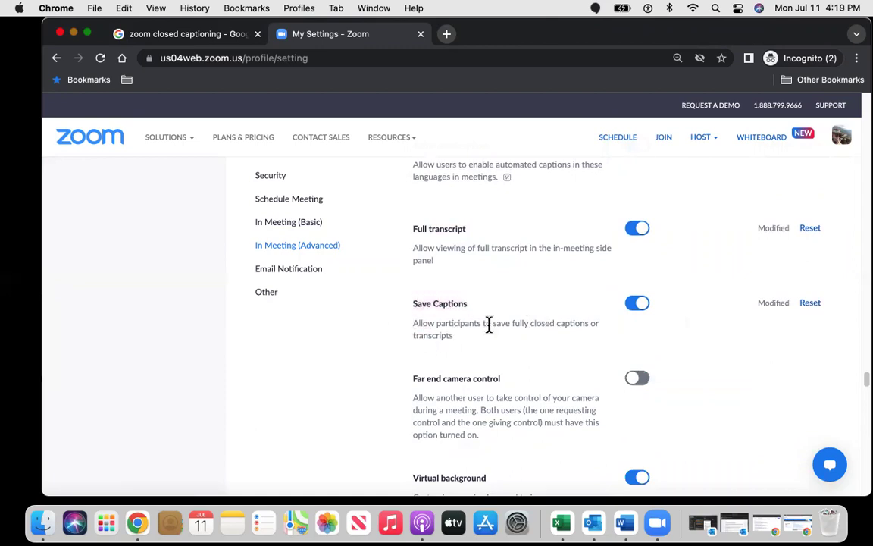
{"action": "triple_click", "coordinate": [489, 325]}
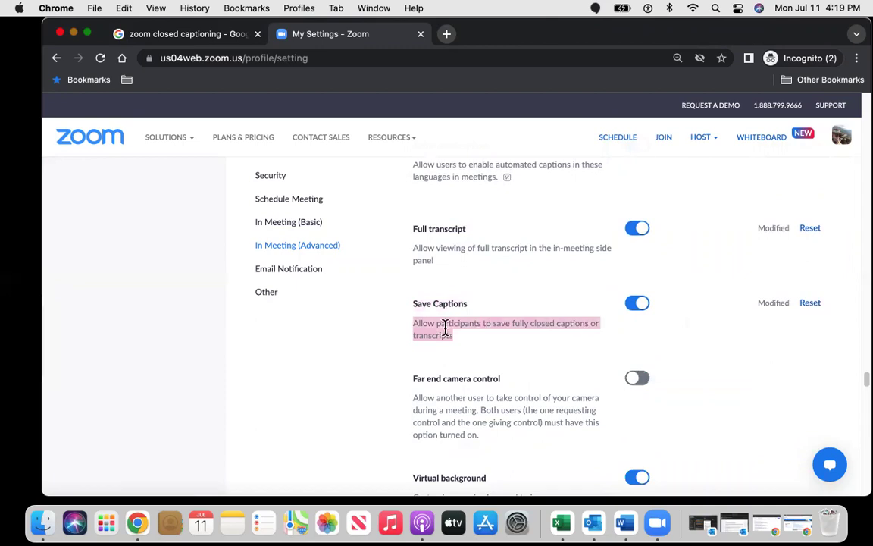
{"action": "left_click", "coordinate": [454, 333]}
{"action": "left_click_drag", "start_coordinate": [450, 343], "coordinate": [398, 335]}
{"action": "left_click", "coordinate": [502, 322]}
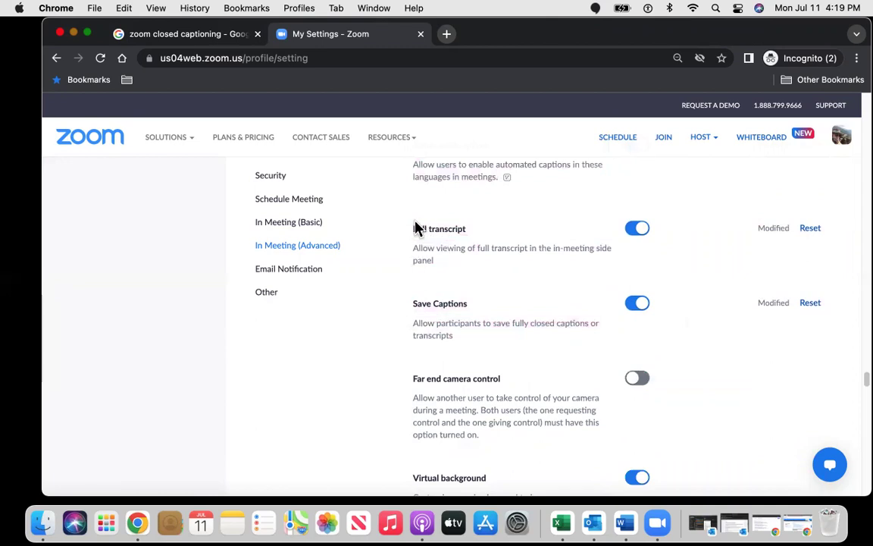
{"action": "left_click_drag", "start_coordinate": [411, 229], "coordinate": [498, 273]}
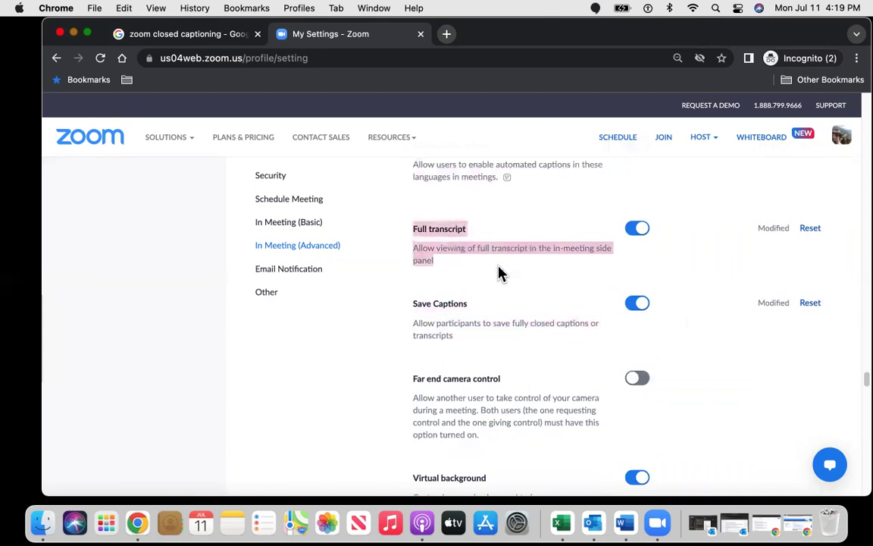
{"action": "left_click", "coordinate": [575, 277]}
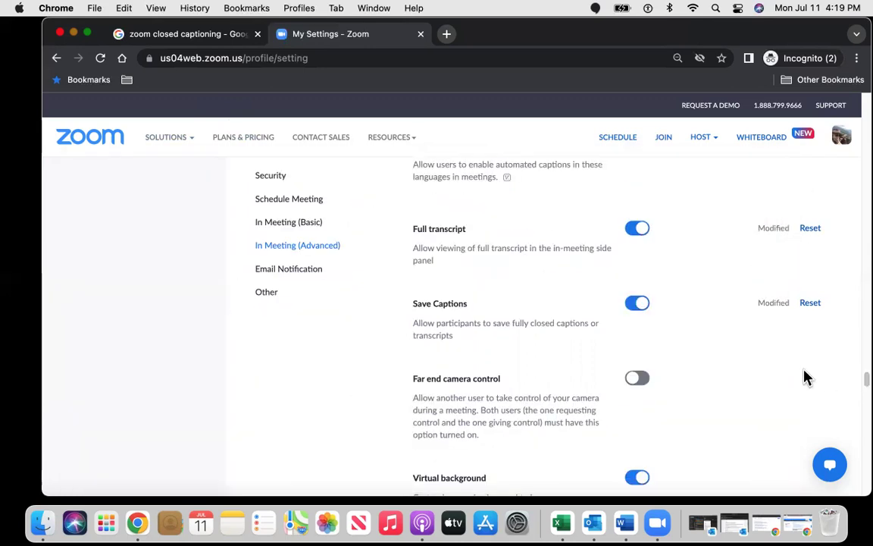
{"action": "left_click", "coordinate": [151, 38]}
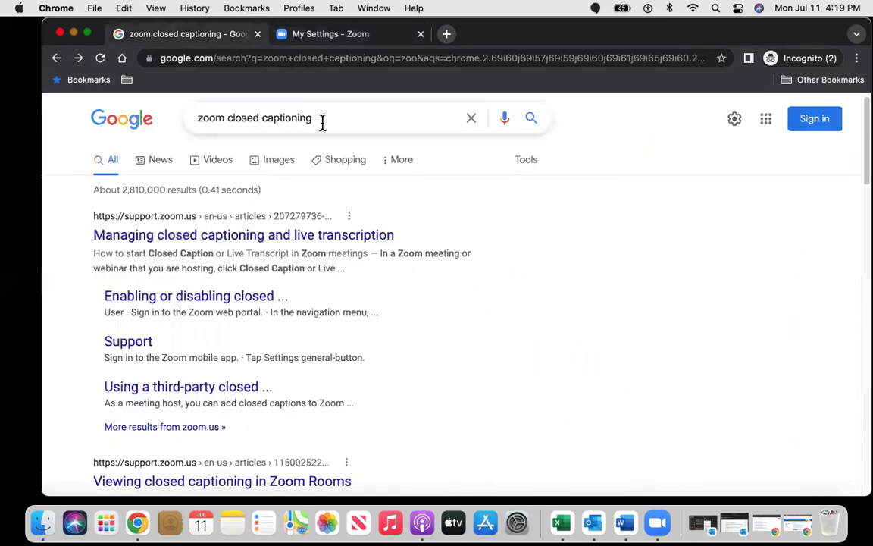
Open the first result, Zoom Support's 'Managing closed captioning and live transcription' article.
{"action": "left_click", "coordinate": [278, 240]}
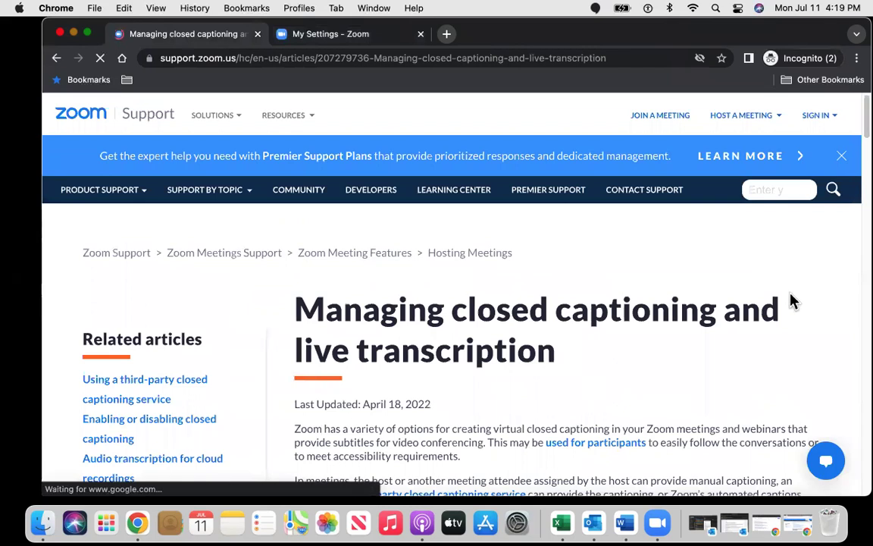
Dismiss the chat greeting and scroll to the Prerequisites, noting desktop client 3.5.37712.0111 or higher.
{"action": "scroll", "coordinate": [790, 301], "scroll_direction": "down", "scroll_amount": 5}
{"action": "scroll", "coordinate": [790, 301], "scroll_direction": "up", "scroll_amount": 4}
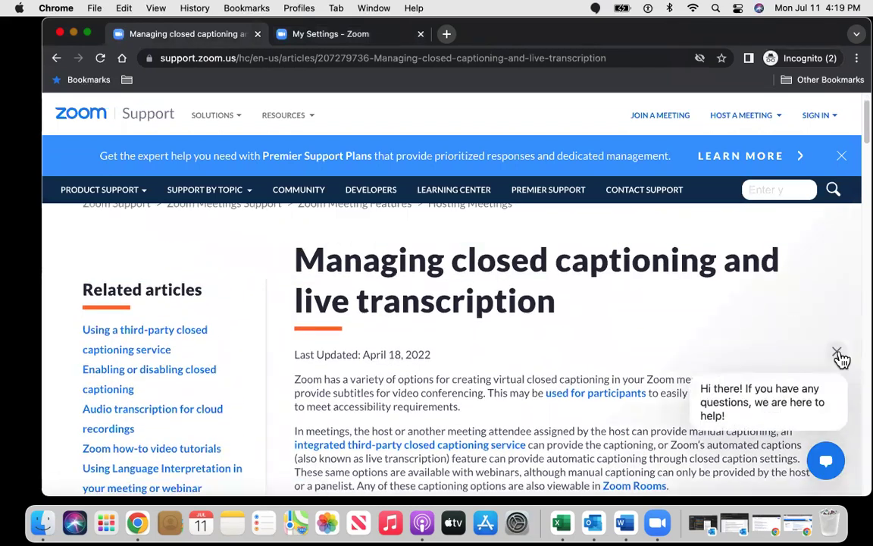
{"action": "left_click", "coordinate": [838, 361]}
{"action": "scroll", "coordinate": [740, 331], "scroll_direction": "down", "scroll_amount": 3}
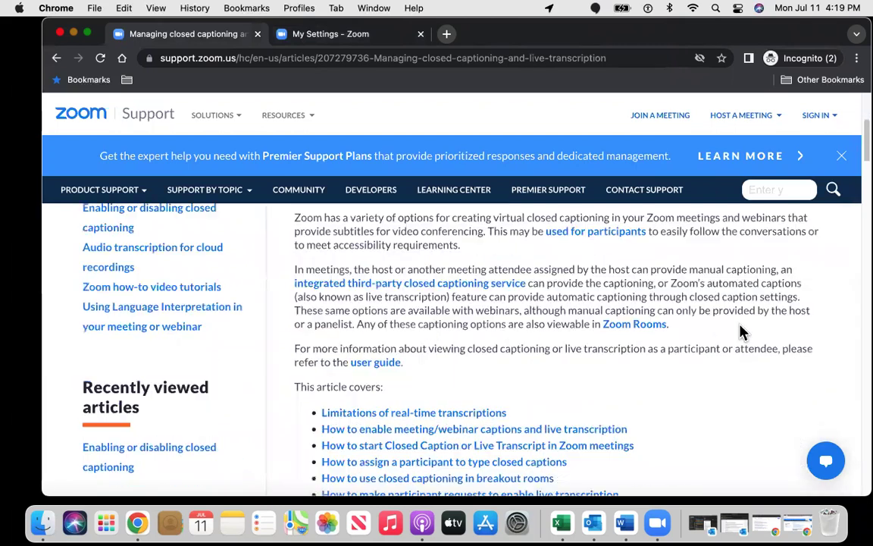
{"action": "scroll", "coordinate": [741, 331], "scroll_direction": "down", "scroll_amount": 2}
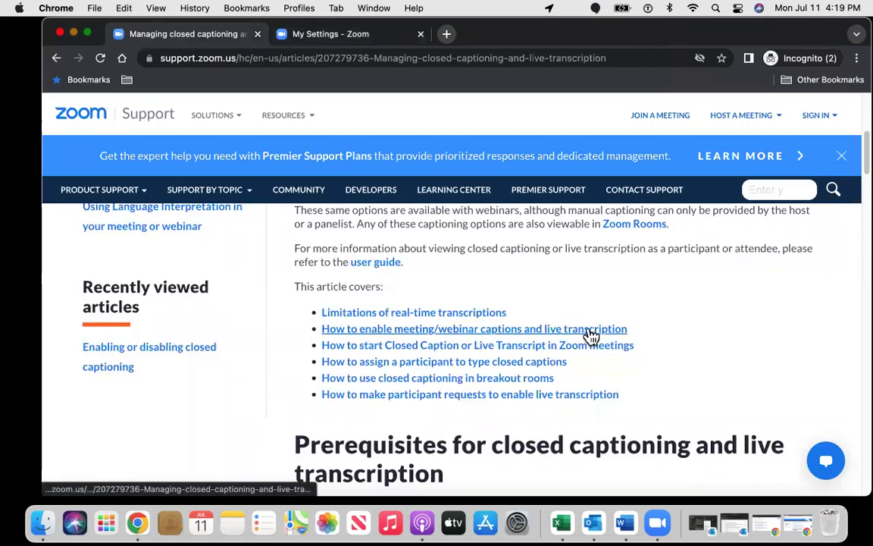
{"action": "scroll", "coordinate": [734, 325], "scroll_direction": "down", "scroll_amount": 1}
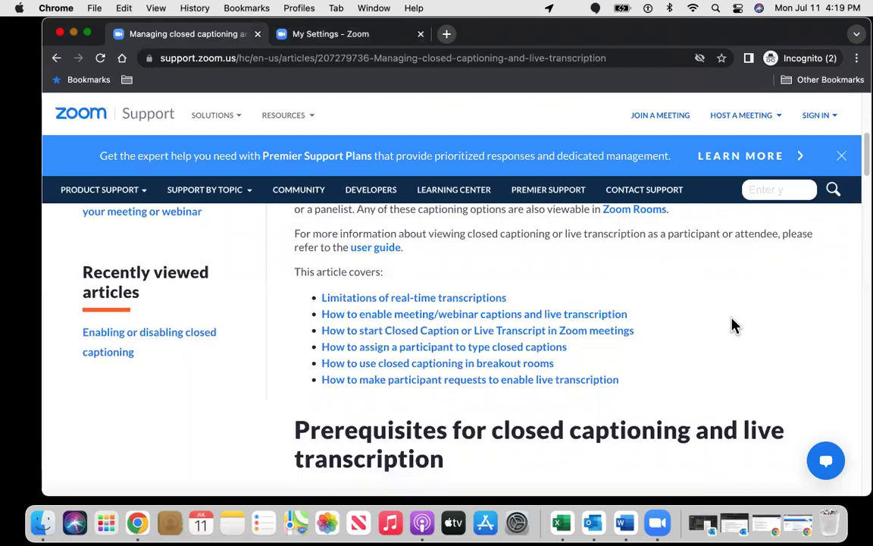
{"action": "scroll", "coordinate": [735, 325], "scroll_direction": "down", "scroll_amount": 1}
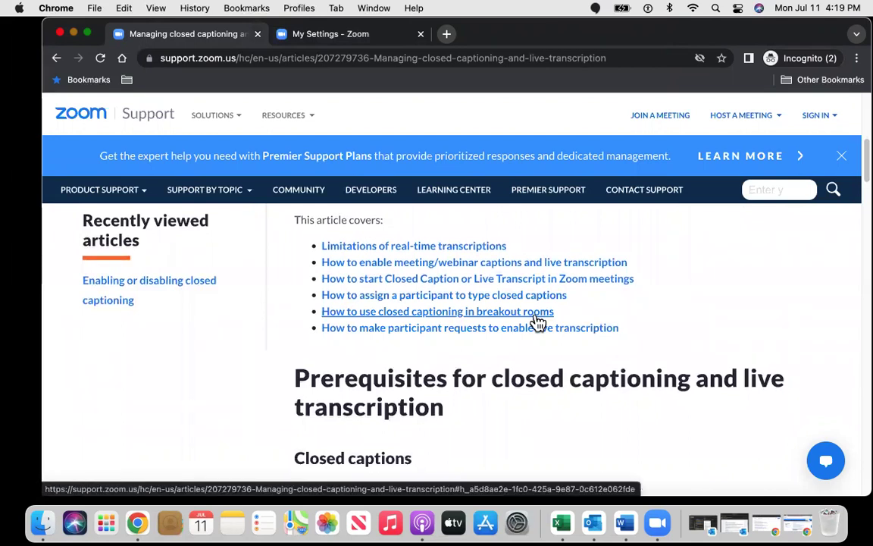
{"action": "scroll", "coordinate": [806, 335], "scroll_direction": "down", "scroll_amount": 3}
{"action": "scroll", "coordinate": [808, 336], "scroll_direction": "down", "scroll_amount": 1}
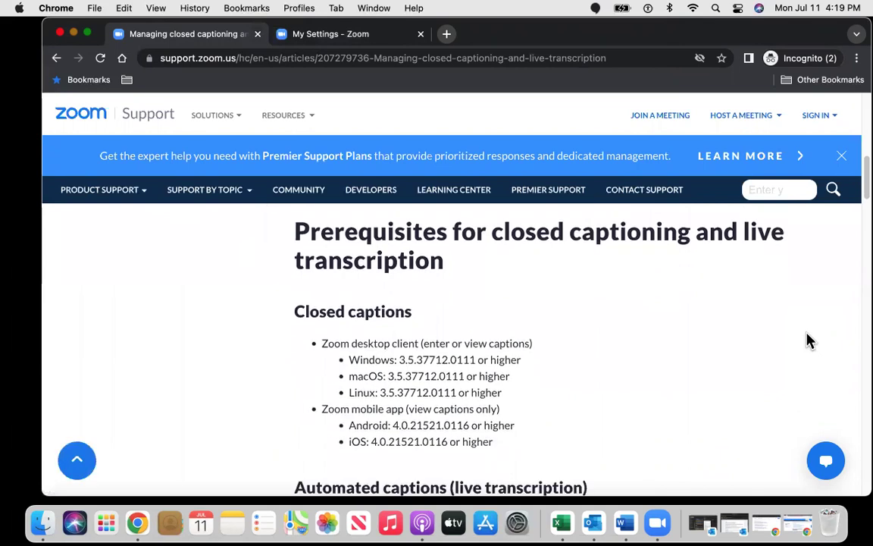
{"action": "scroll", "coordinate": [808, 340], "scroll_direction": "down", "scroll_amount": 1}
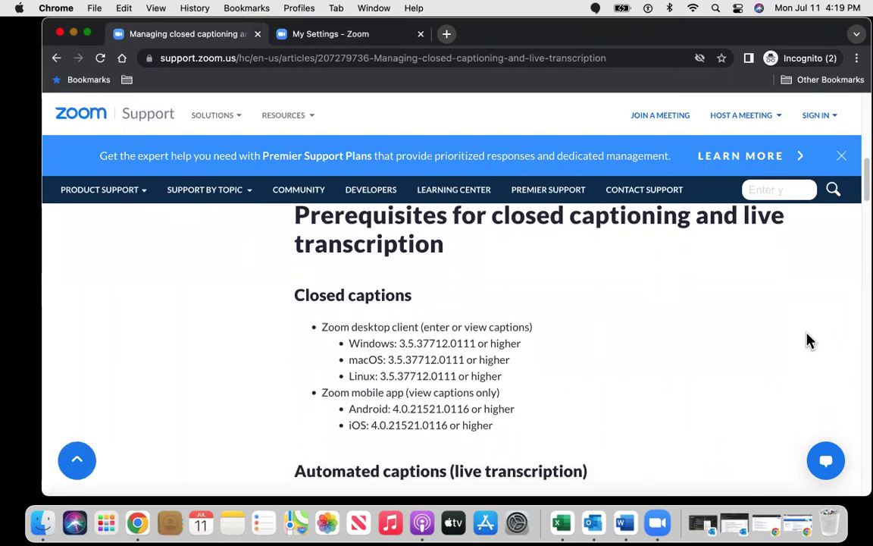
{"action": "scroll", "coordinate": [808, 340], "scroll_direction": "down", "scroll_amount": 2}
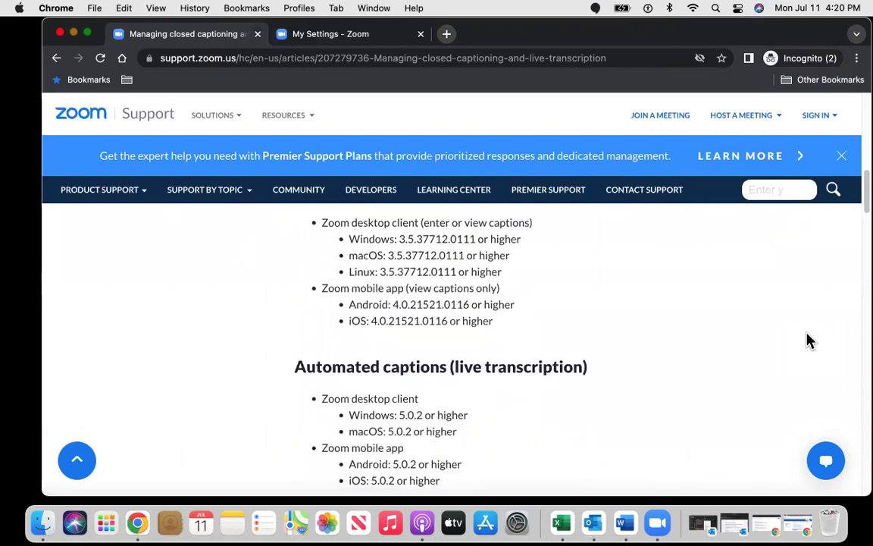
Read the 'Limitations of real-time transcriptions' section on English-only support and accuracy factors.
{"action": "scroll", "coordinate": [808, 340], "scroll_direction": "down", "scroll_amount": 5}
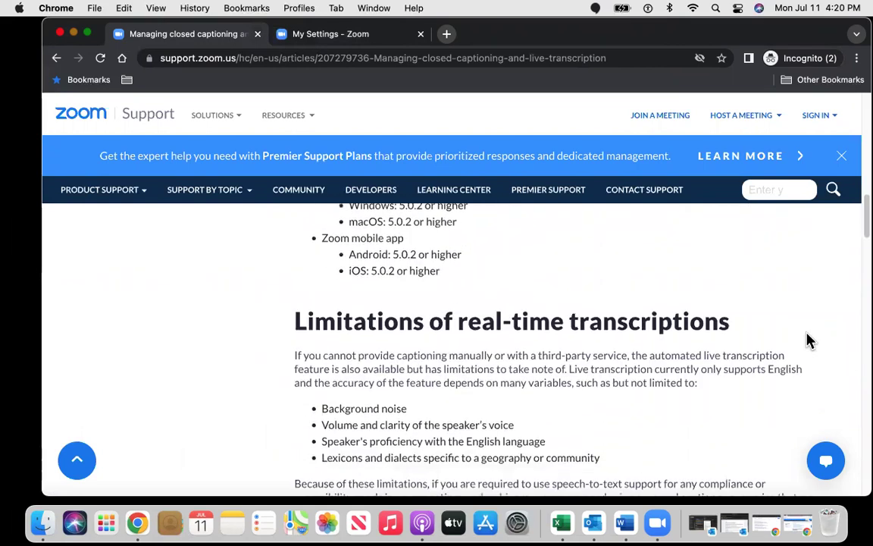
{"action": "scroll", "coordinate": [808, 340], "scroll_direction": "down", "scroll_amount": 1}
{"action": "scroll", "coordinate": [808, 340], "scroll_direction": "down", "scroll_amount": 1}
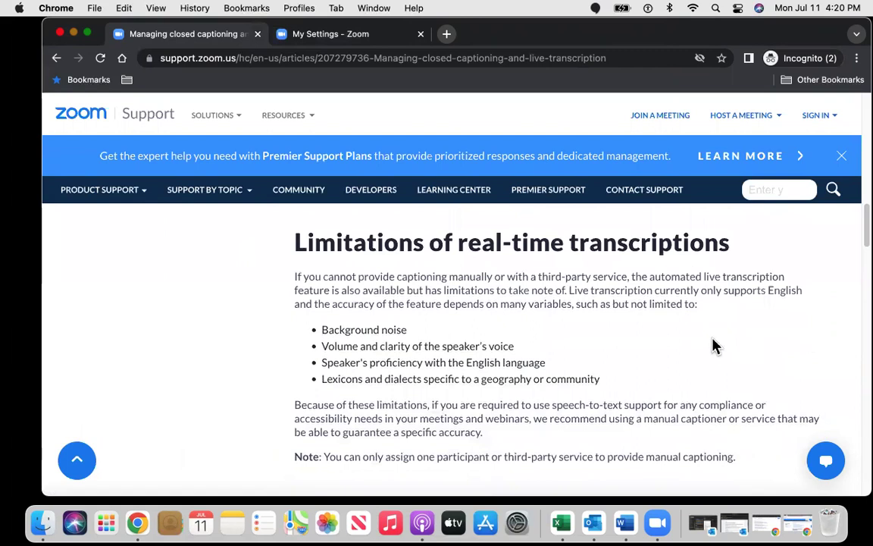
{"action": "scroll", "coordinate": [793, 343], "scroll_direction": "down", "scroll_amount": 2}
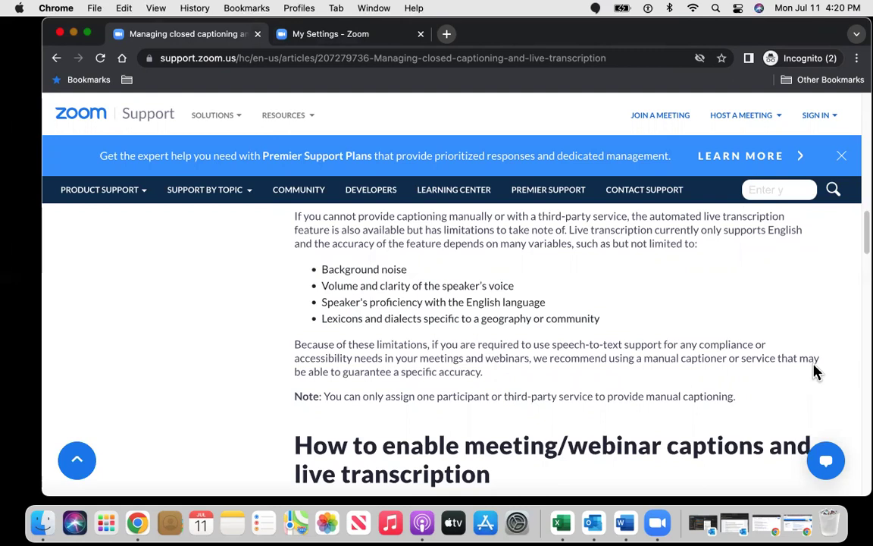
{"action": "scroll", "coordinate": [814, 372], "scroll_direction": "up", "scroll_amount": 3}
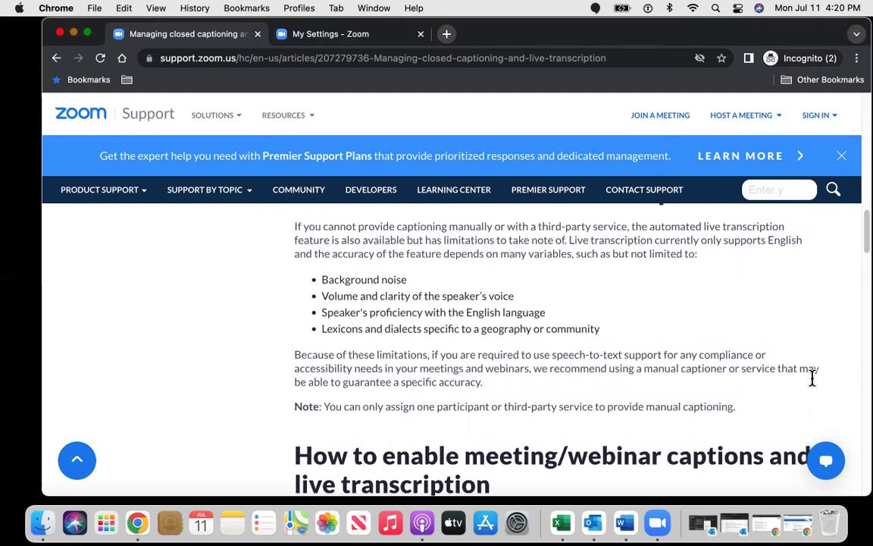
{"action": "scroll", "coordinate": [816, 391], "scroll_direction": "up", "scroll_amount": 1}
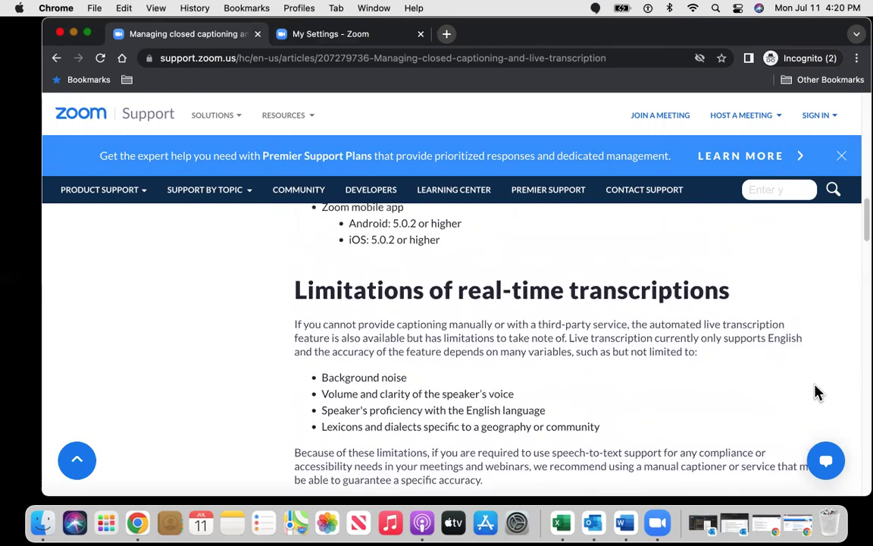
{"action": "scroll", "coordinate": [816, 392], "scroll_direction": "up", "scroll_amount": 1}
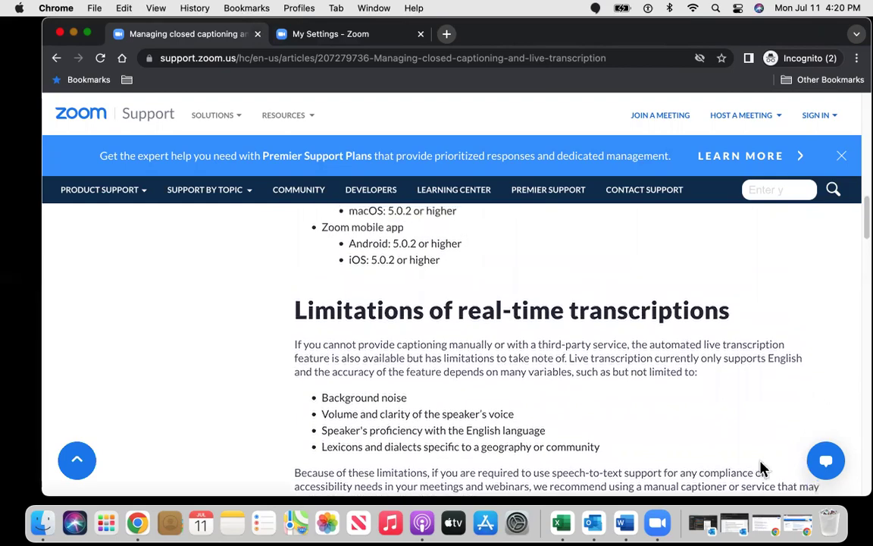